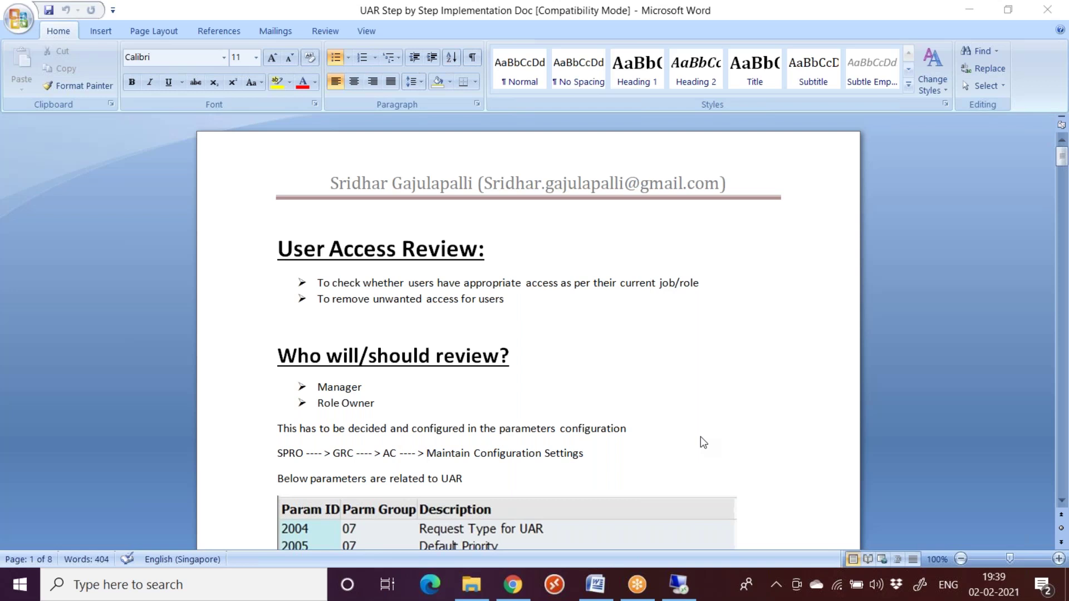
Switch from the Word UAR guide to the SAP session showing Customizing: Execute Project.
click(679, 584)
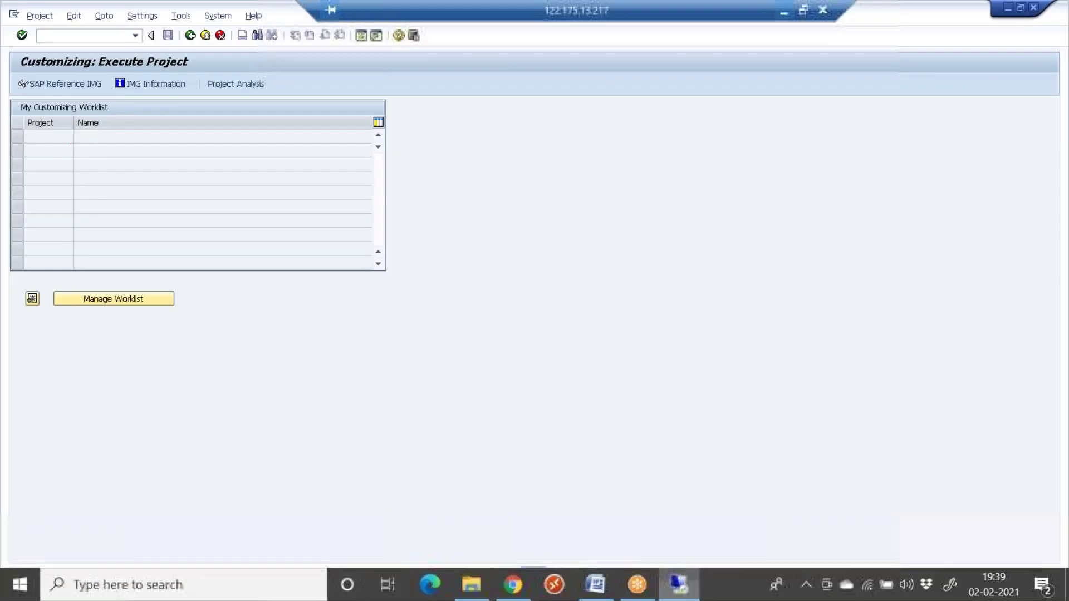
Run Maintain MSMP Workflows from SAP Reference IMG > GRC > Access Control > Workflow for Access Control.
click(37, 84)
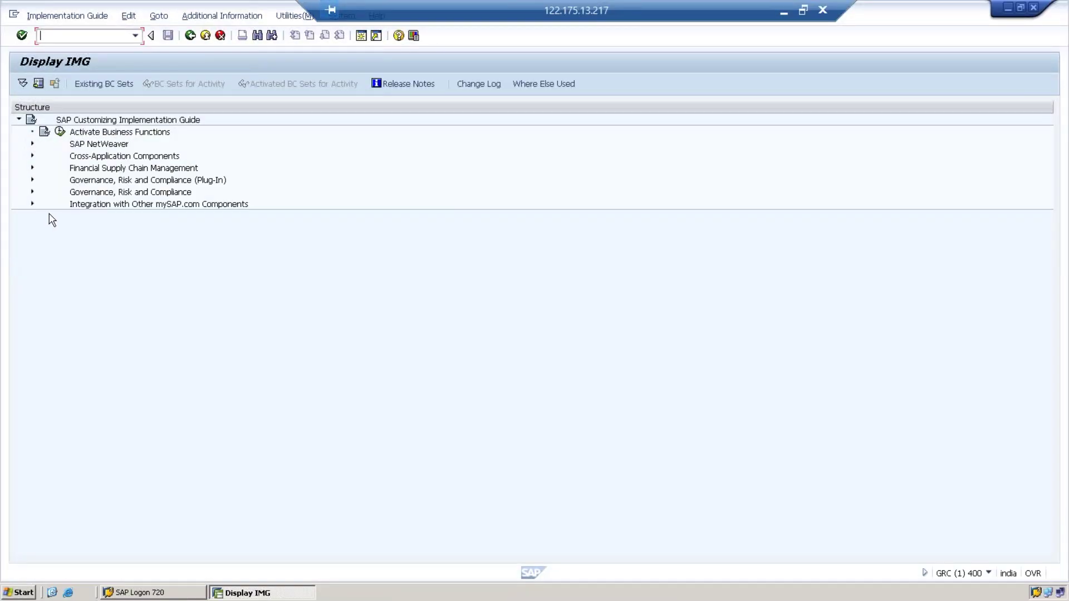
click(31, 192)
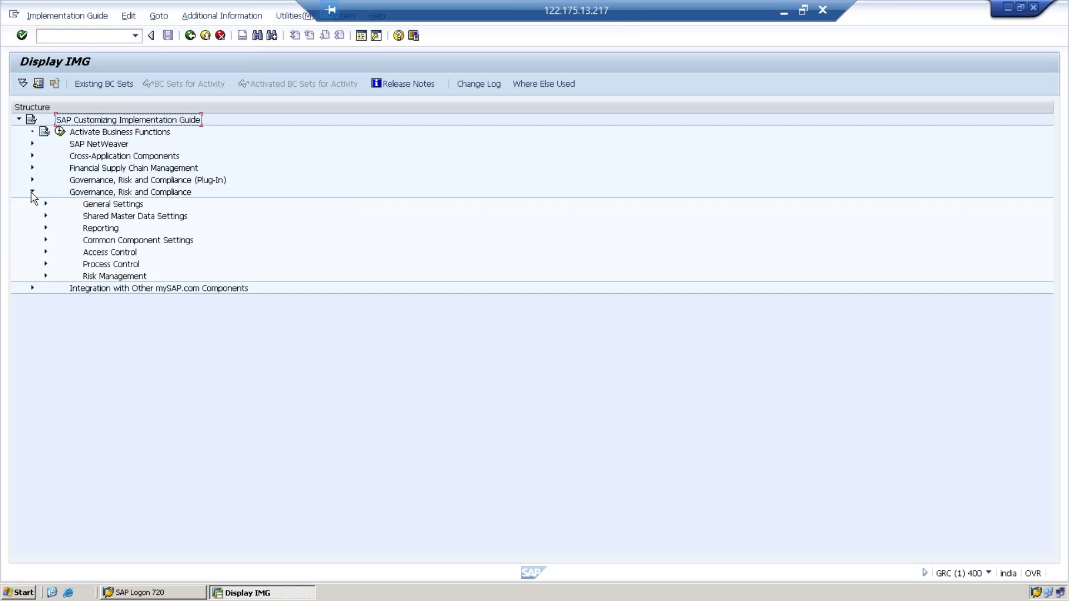
click(47, 252)
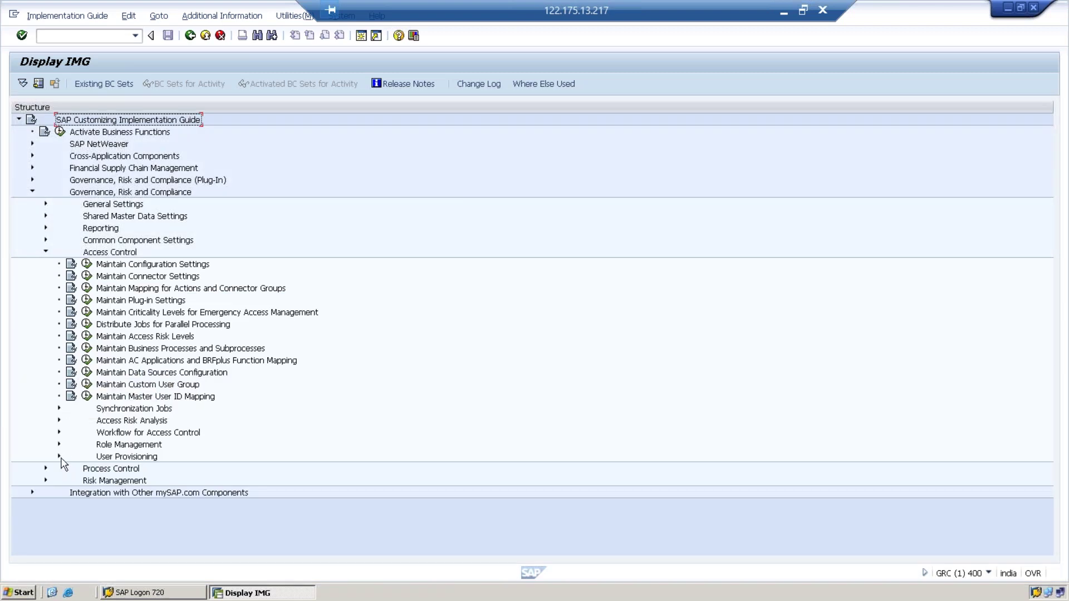
click(59, 433)
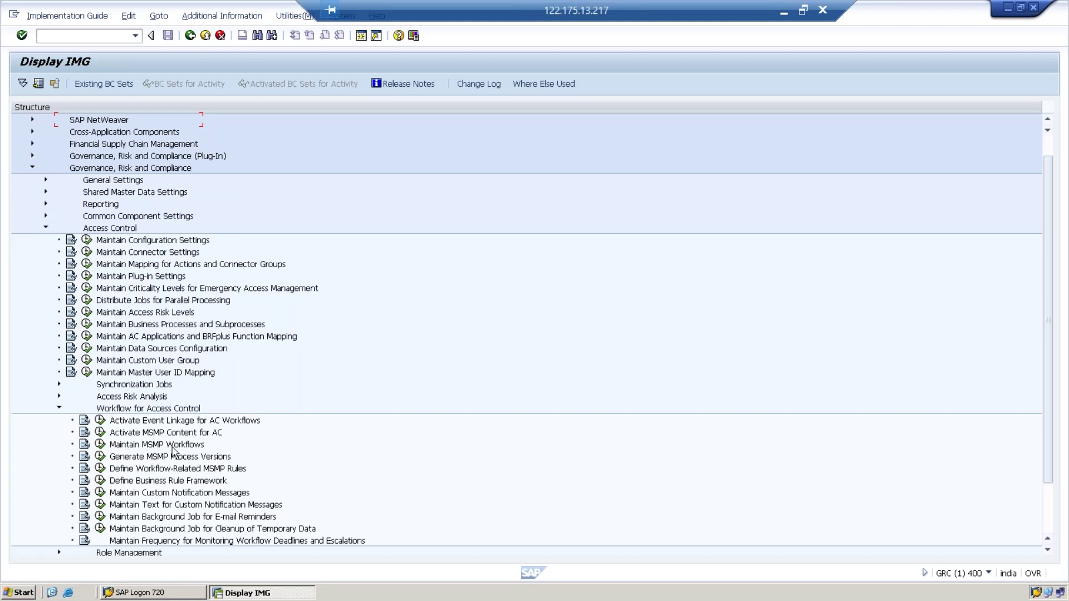
click(101, 445)
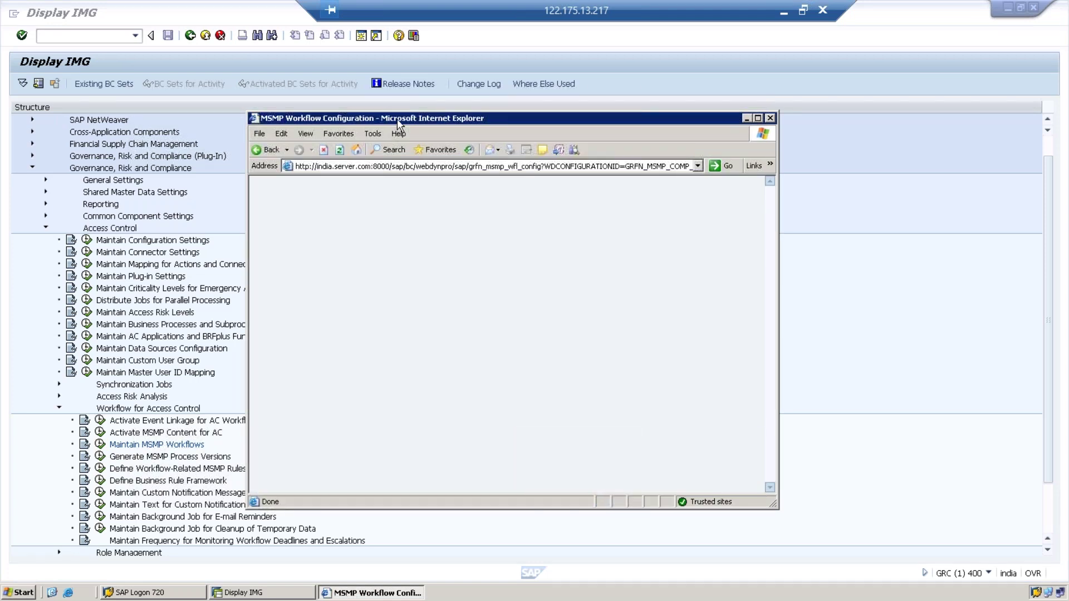
double_click(396, 118)
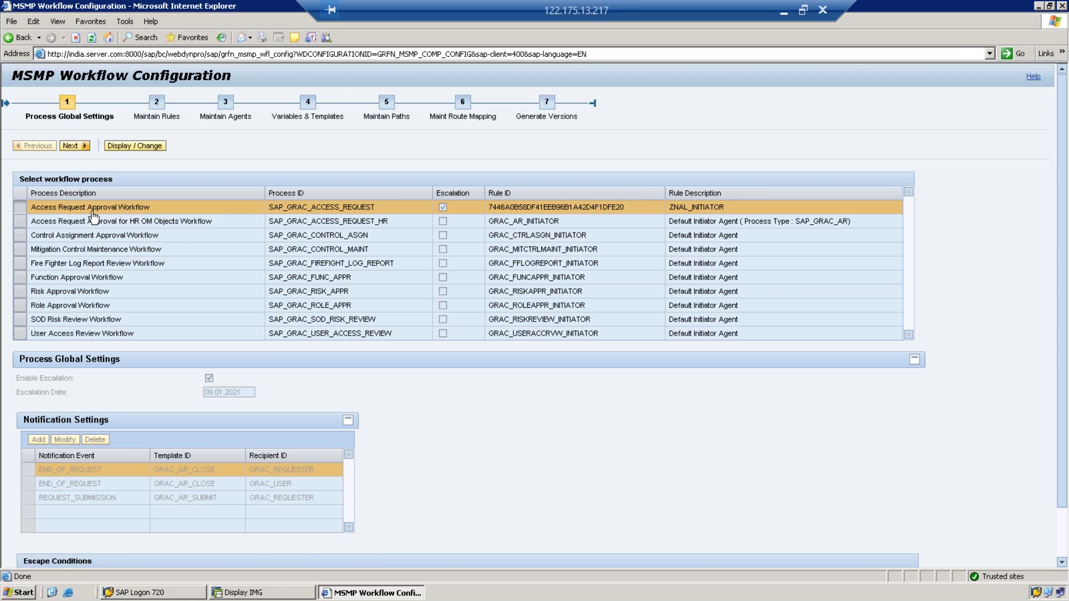
Select the User Access Review Workflow process to display its global settings.
click(20, 334)
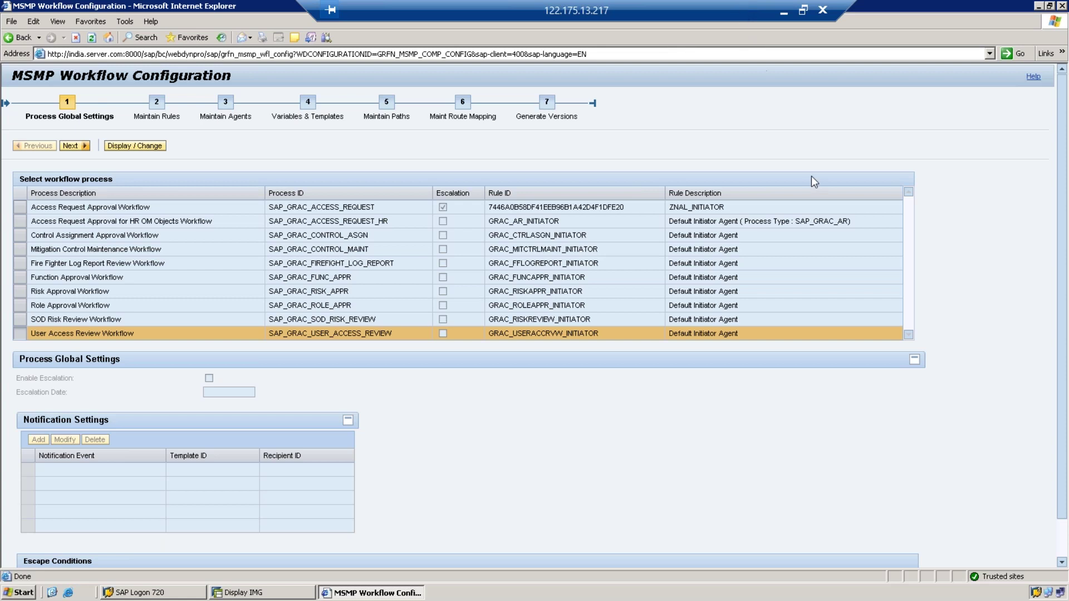
Return to the Word guide and highlight the User Access Review heading and first bullet.
click(784, 14)
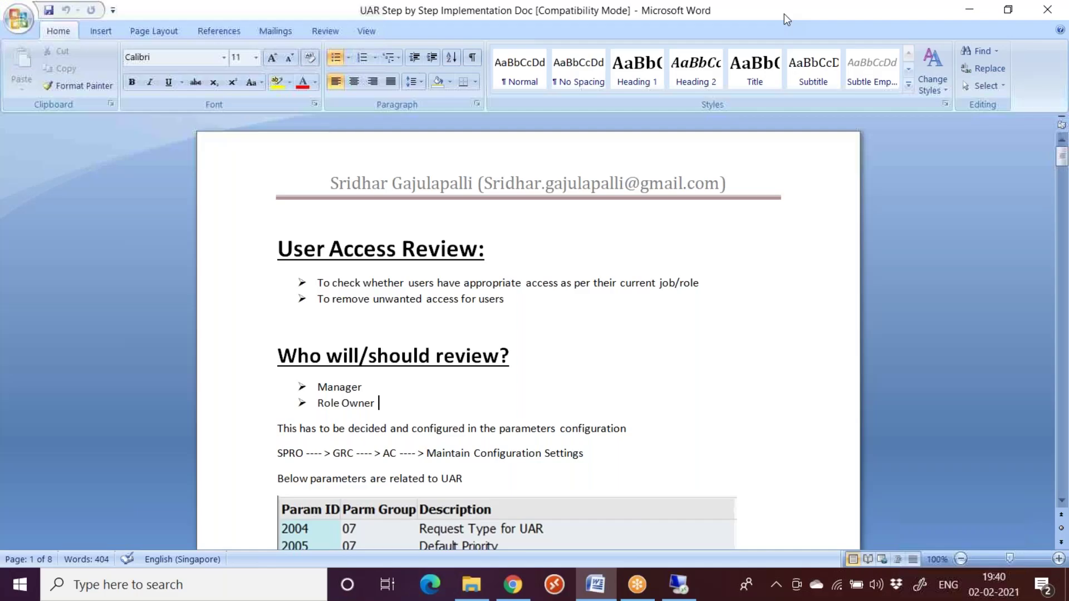
drag(280, 248, 500, 250)
click(505, 299)
drag(318, 283, 699, 282)
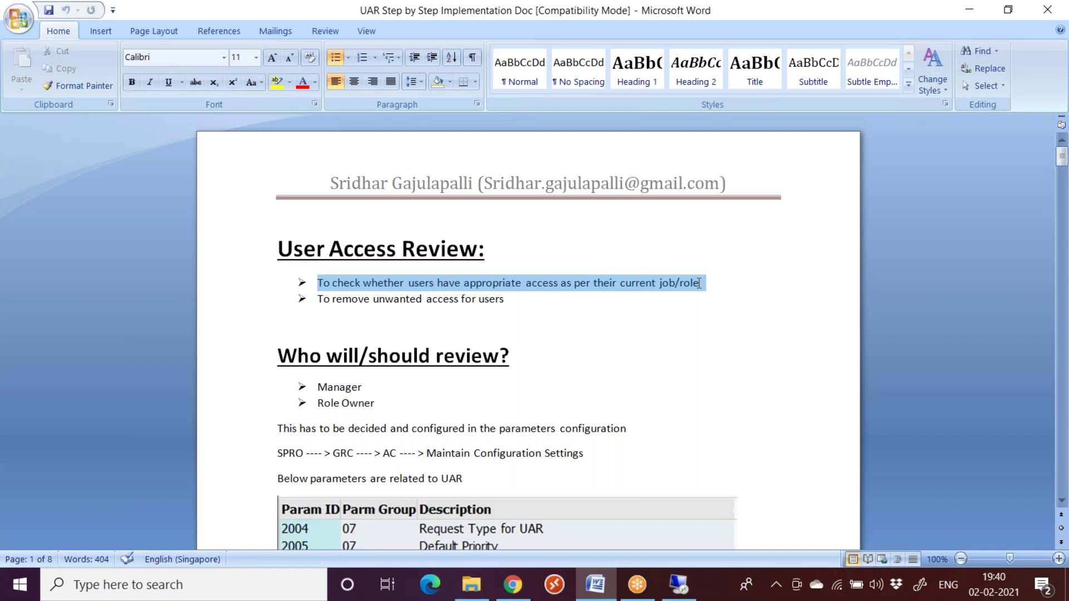
Zoom the guide page in to 140%.
click(1060, 563)
click(1059, 559)
click(1059, 558)
click(1060, 559)
click(1059, 559)
click(592, 418)
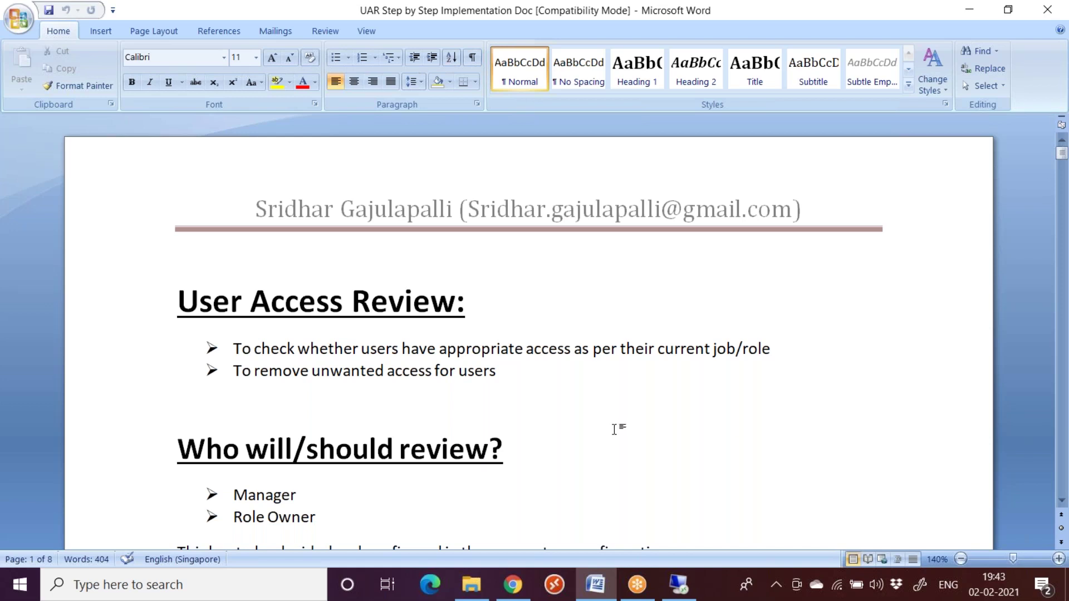
scroll(389, 401, down, 1)
drag(177, 393, 555, 392)
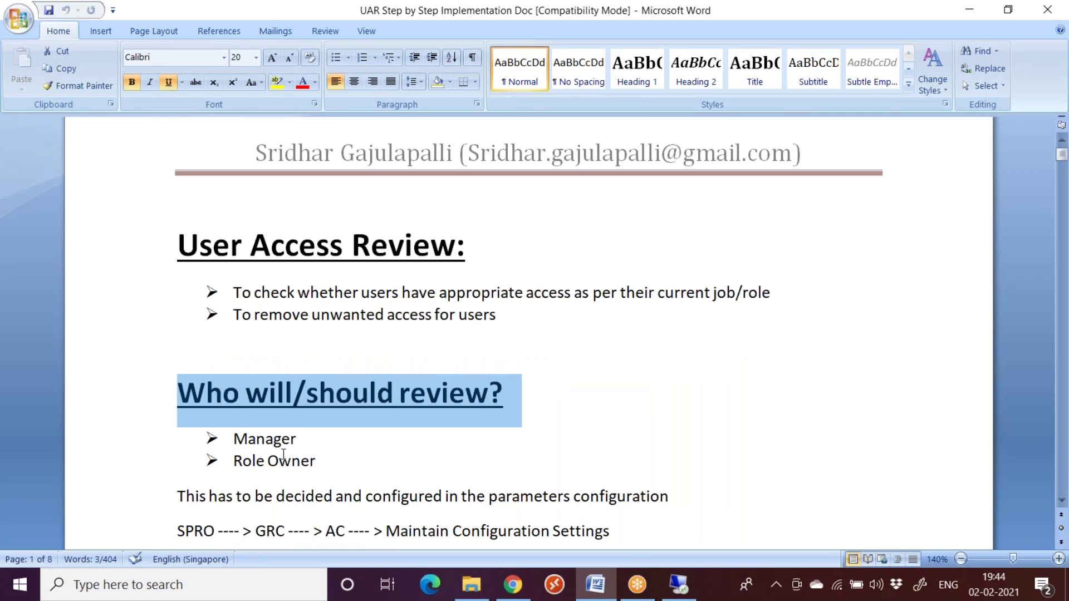
drag(233, 440, 316, 460)
click(297, 439)
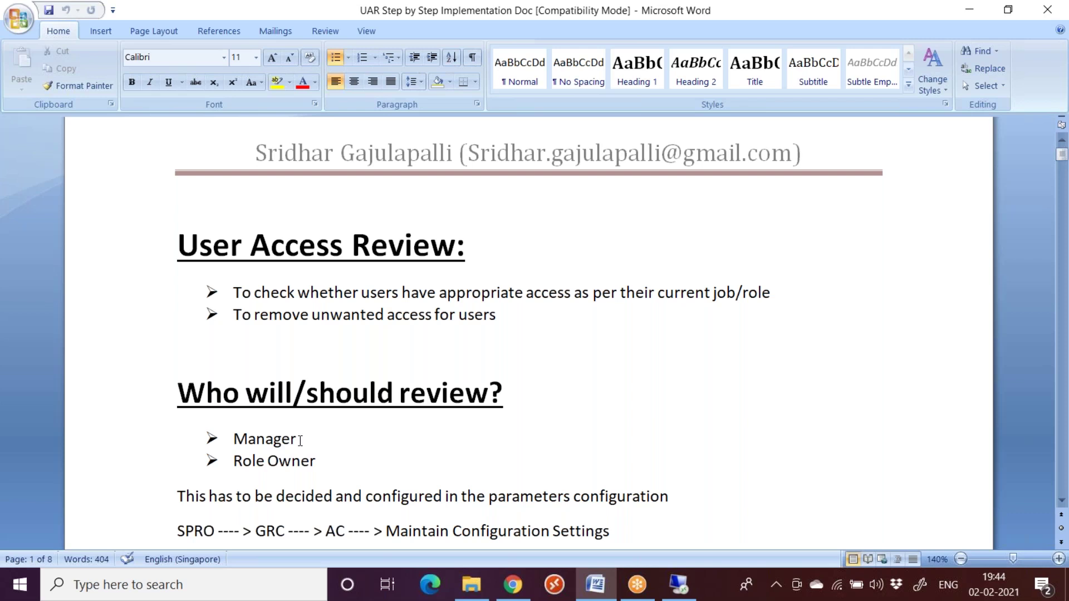
drag(295, 439, 241, 443)
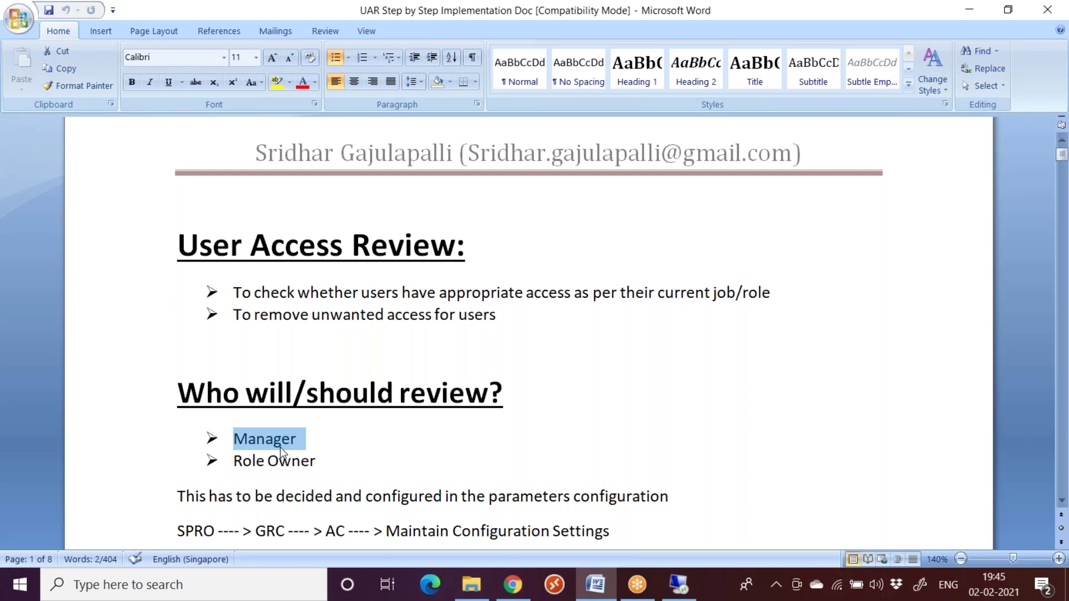
Highlight the Manager and Role Owner reviewer options and the configuration sentence, then return to SAP.
drag(321, 462, 252, 467)
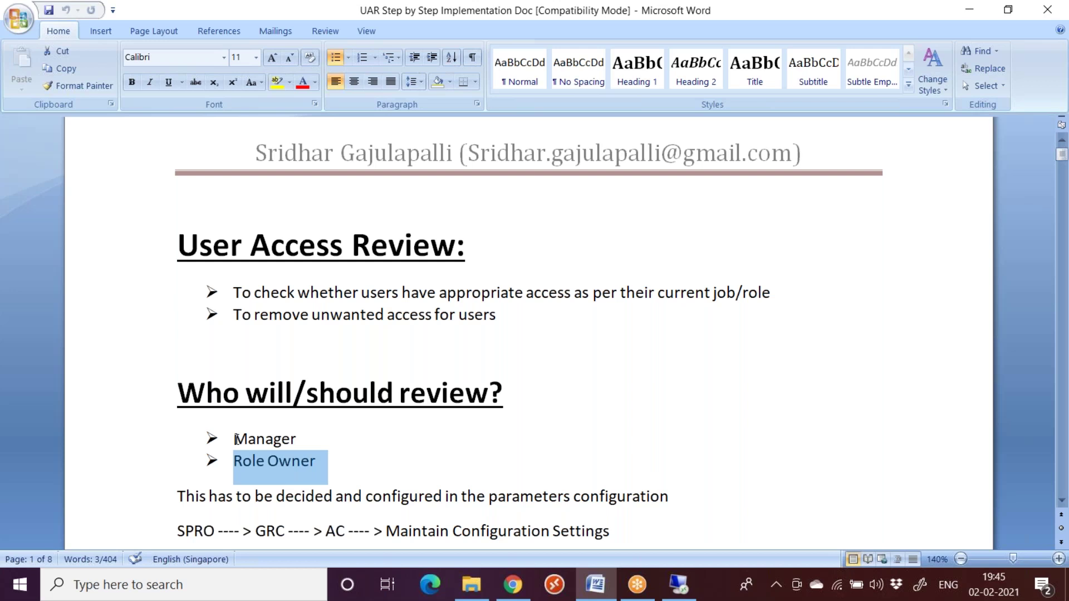
drag(236, 440, 321, 464)
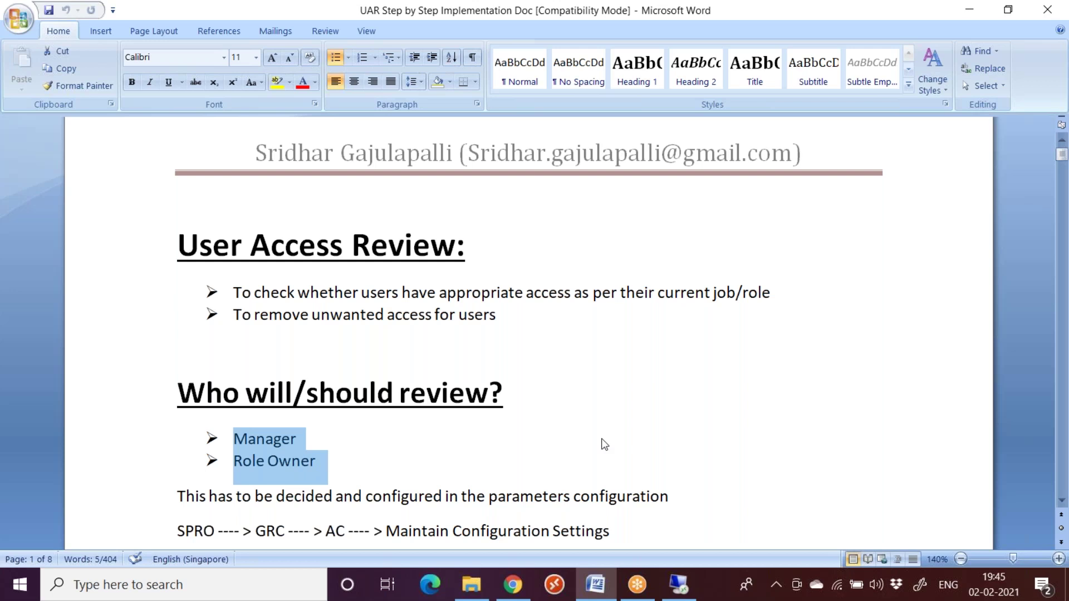
scroll(605, 444, down, 3)
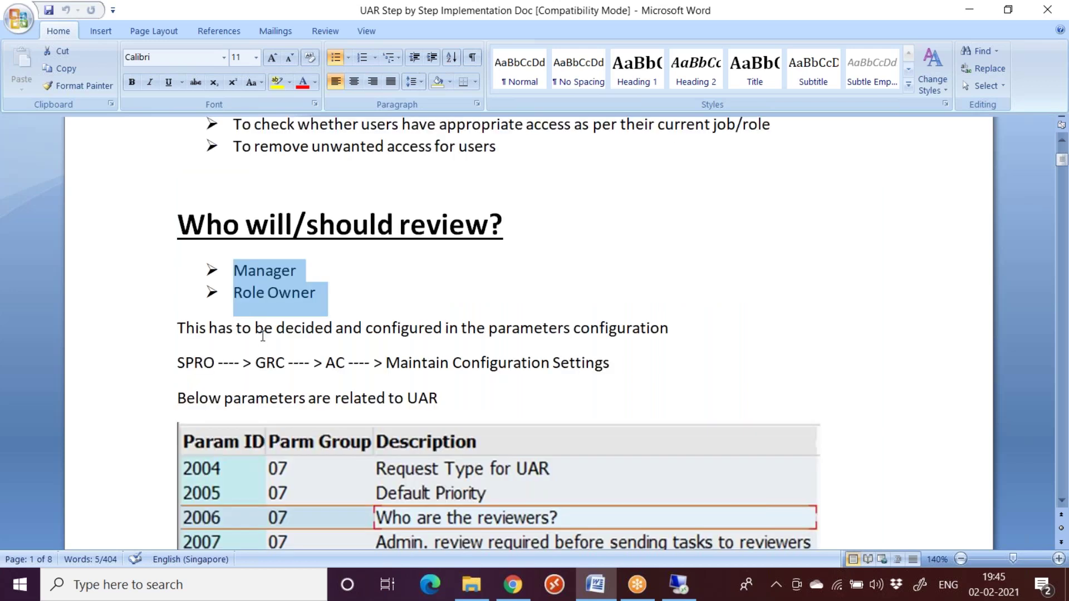
drag(178, 328, 654, 327)
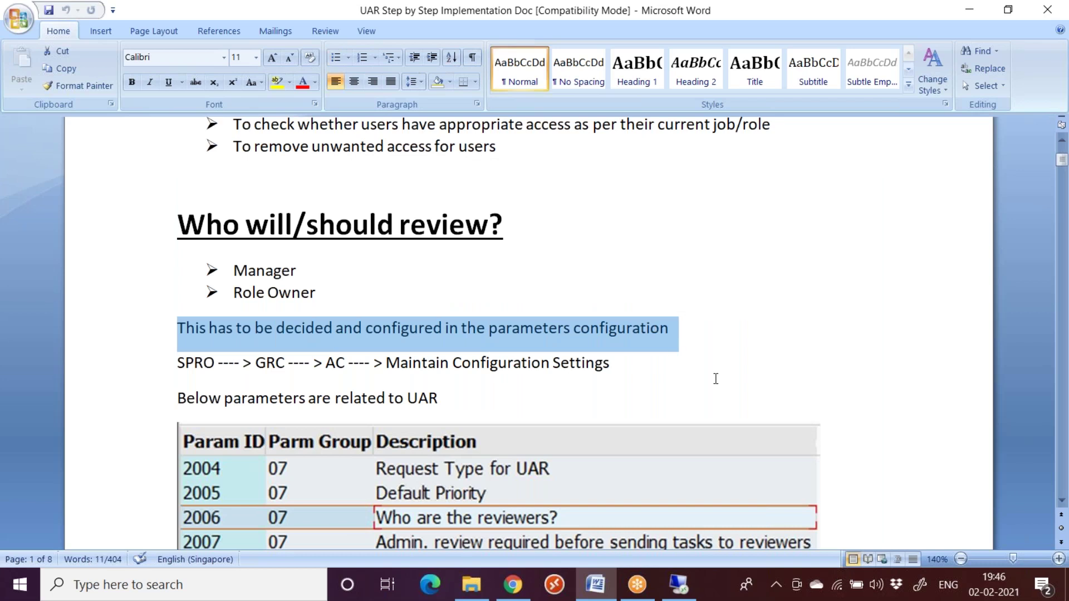
click(676, 593)
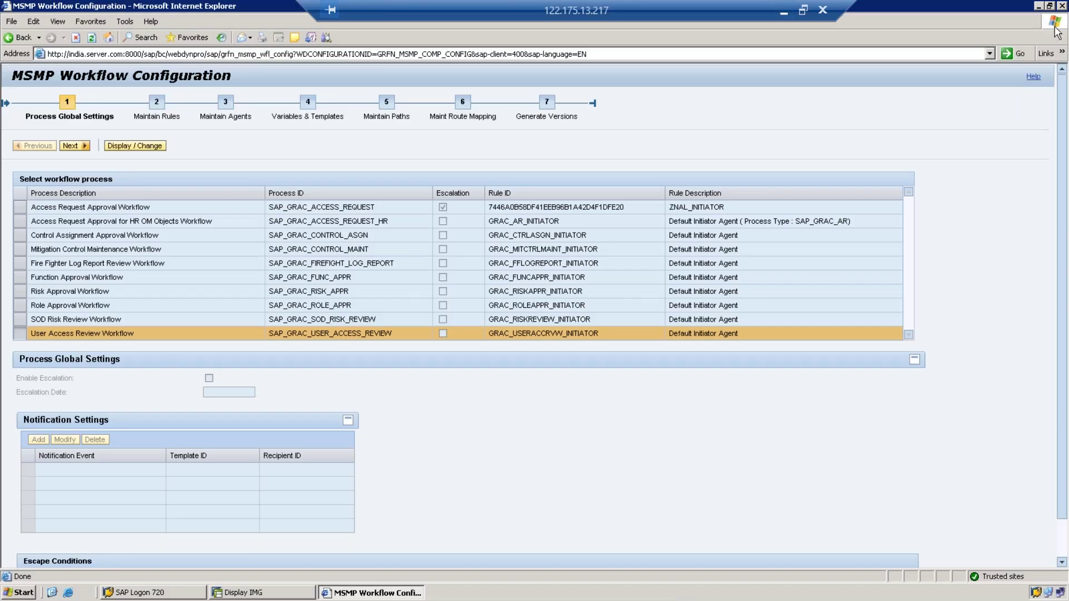
Close the MSMP browser window and run Maintain Configuration Settings under Access Control.
click(1062, 6)
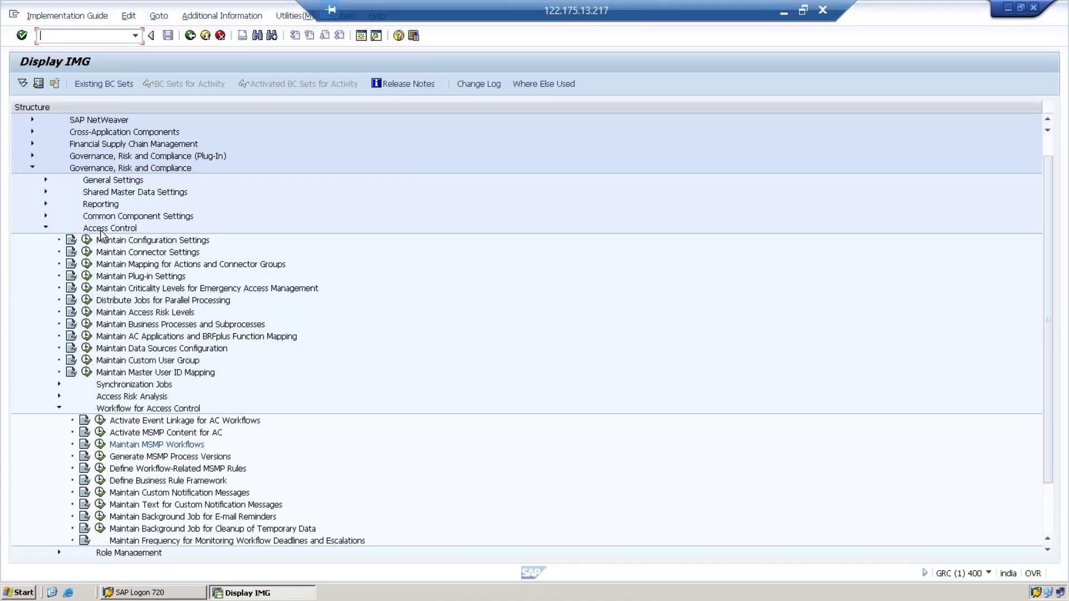
click(100, 231)
click(112, 242)
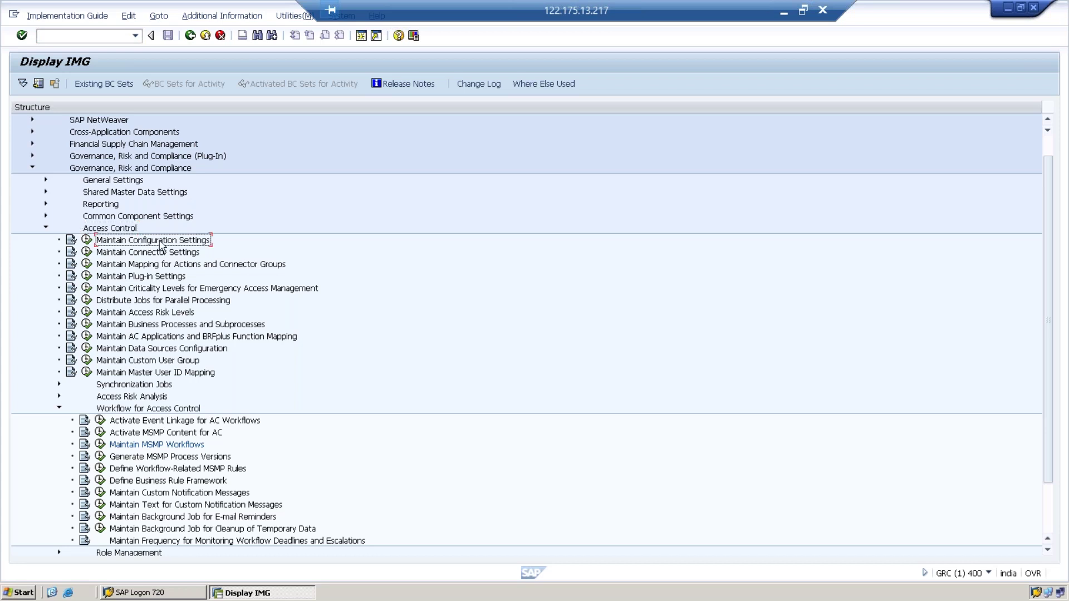
click(87, 240)
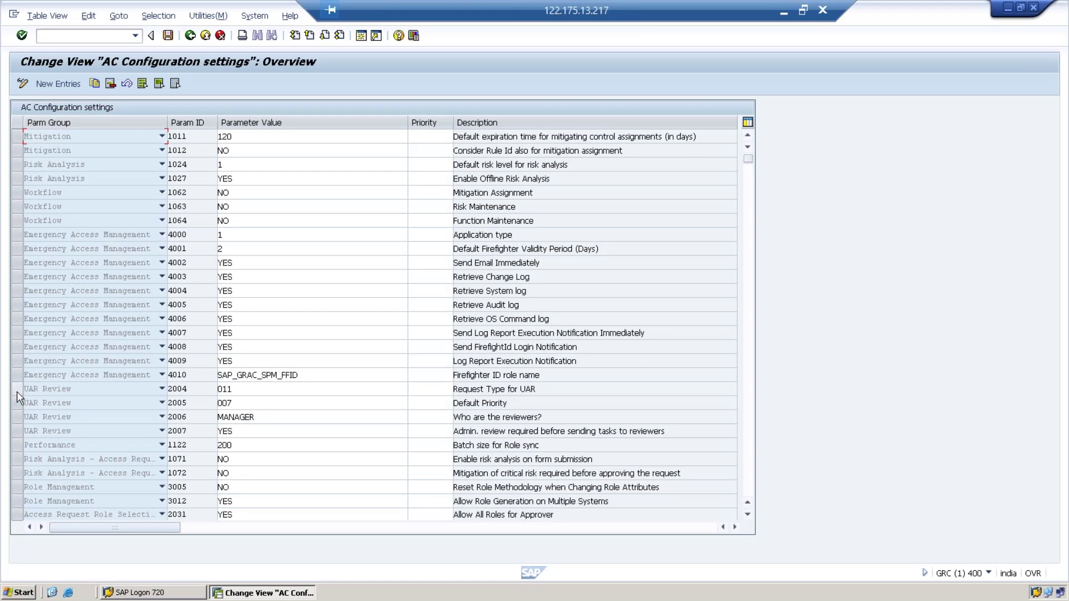
Select the UAR Review row for parameter 2006 in the AC Configuration settings table.
click(16, 390)
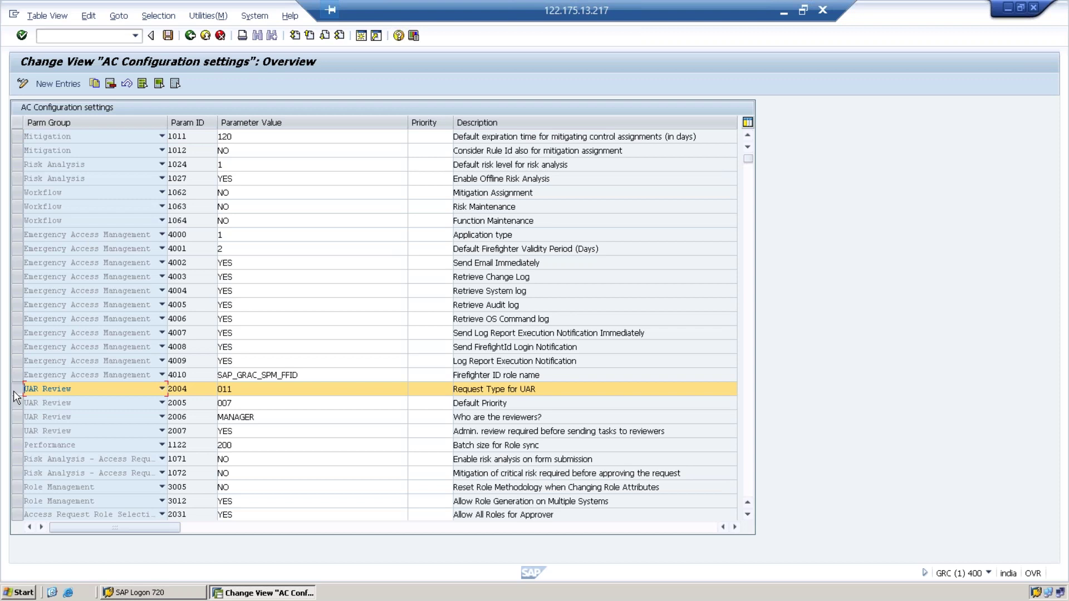
drag(16, 397, 19, 449)
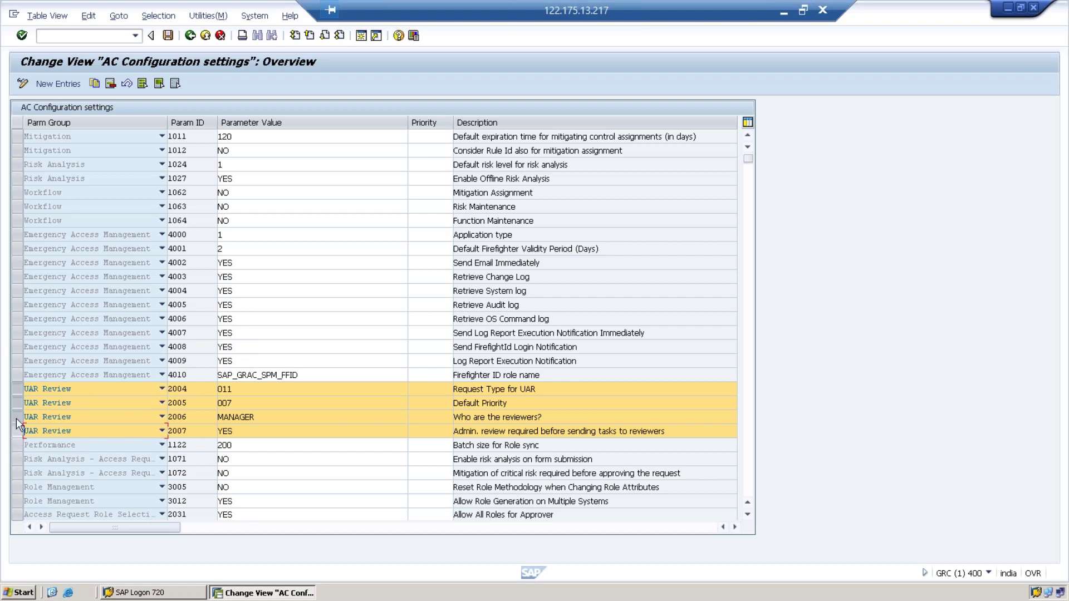
click(16, 419)
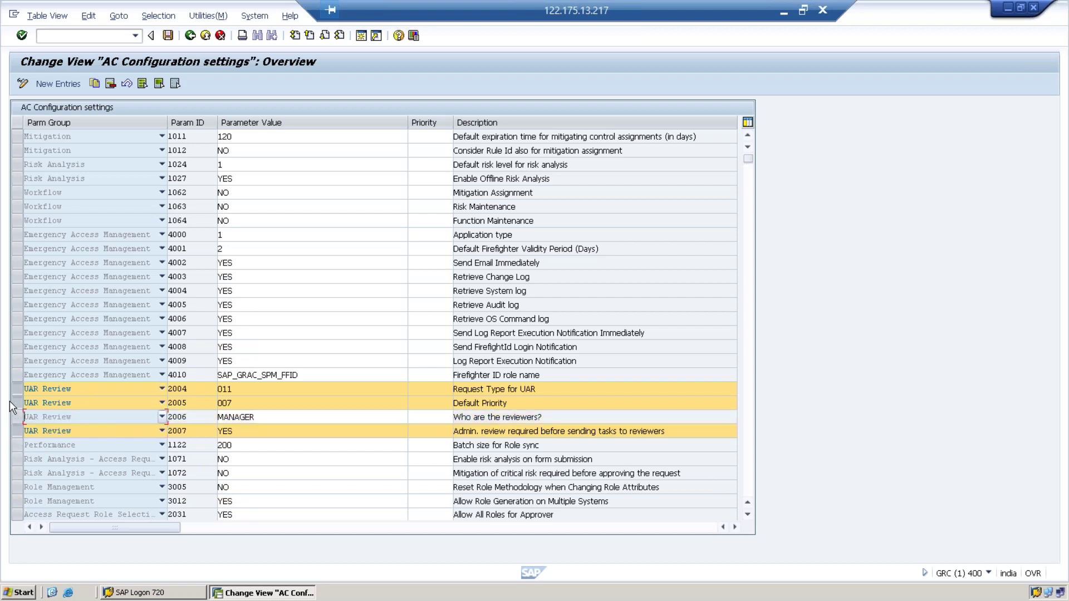
click(16, 403)
click(15, 389)
click(16, 430)
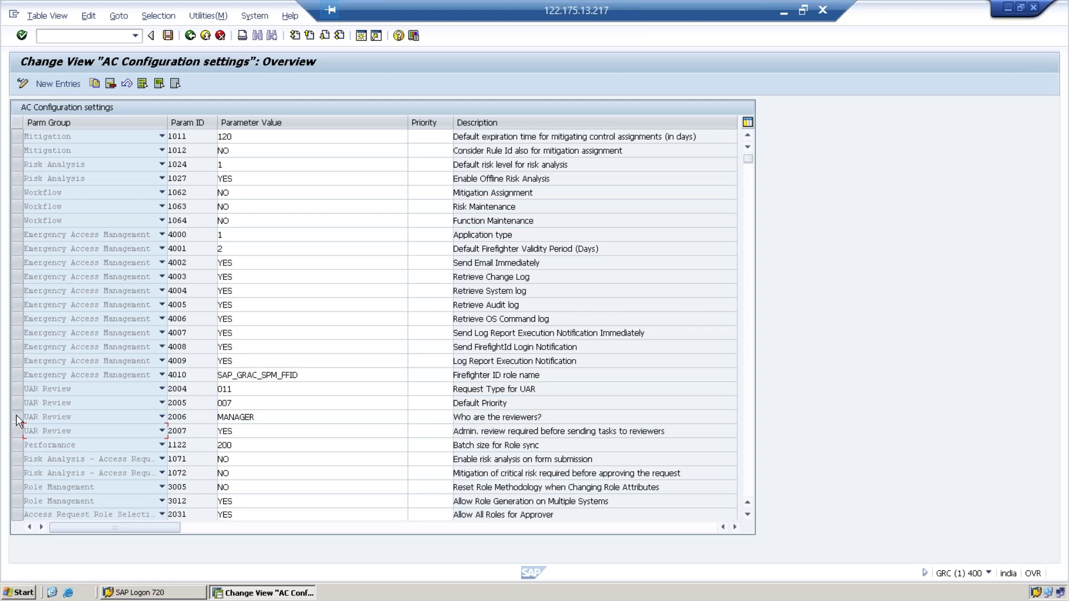
click(15, 419)
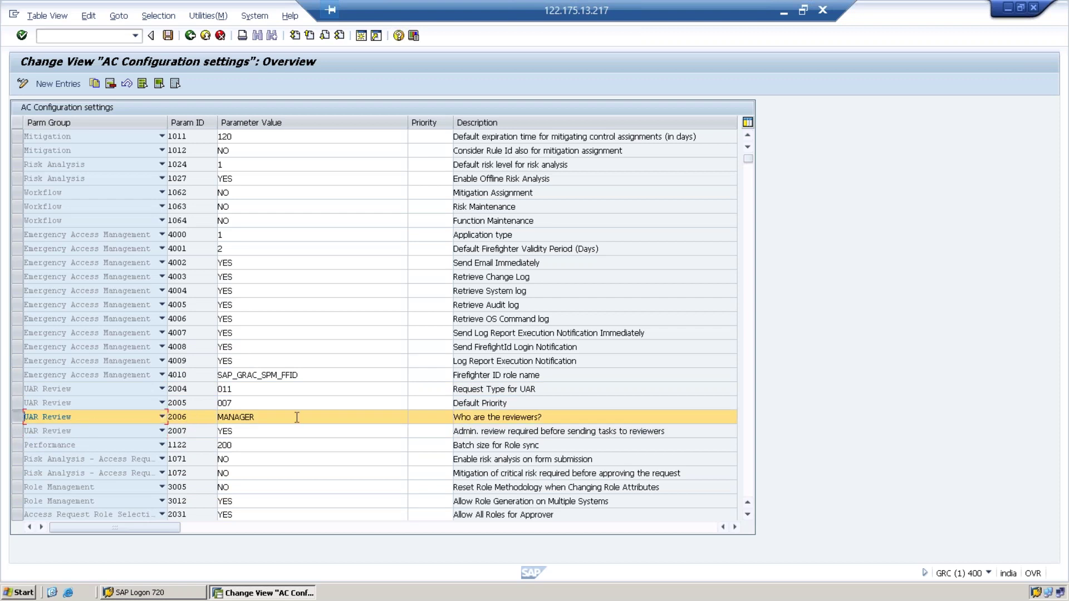
Open the value help for parameter 2006's Parameter Value, Who are the reviewers?
drag(553, 418, 458, 417)
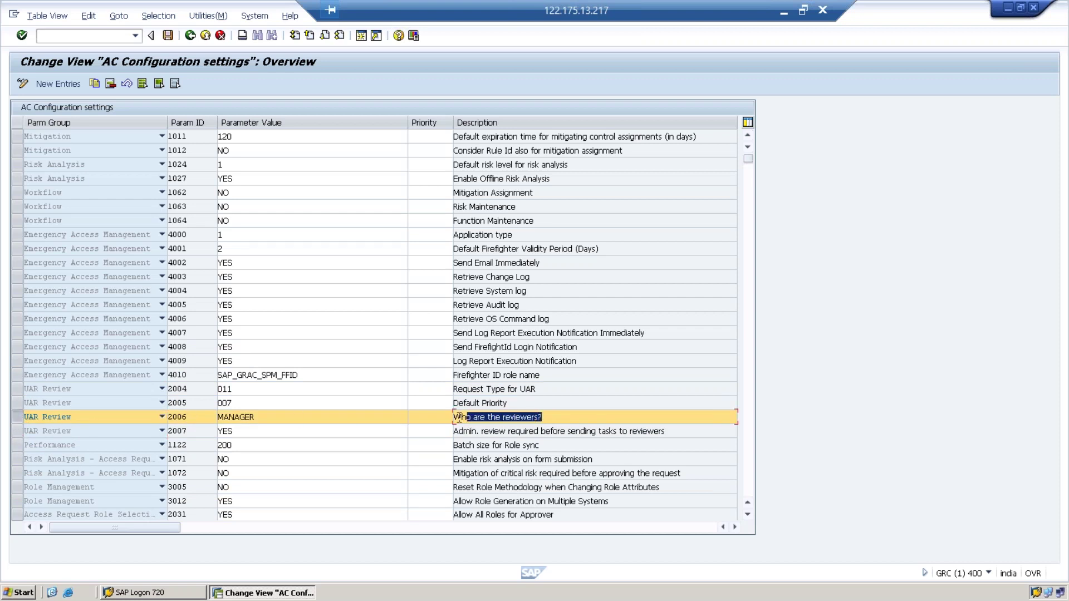
click(256, 417)
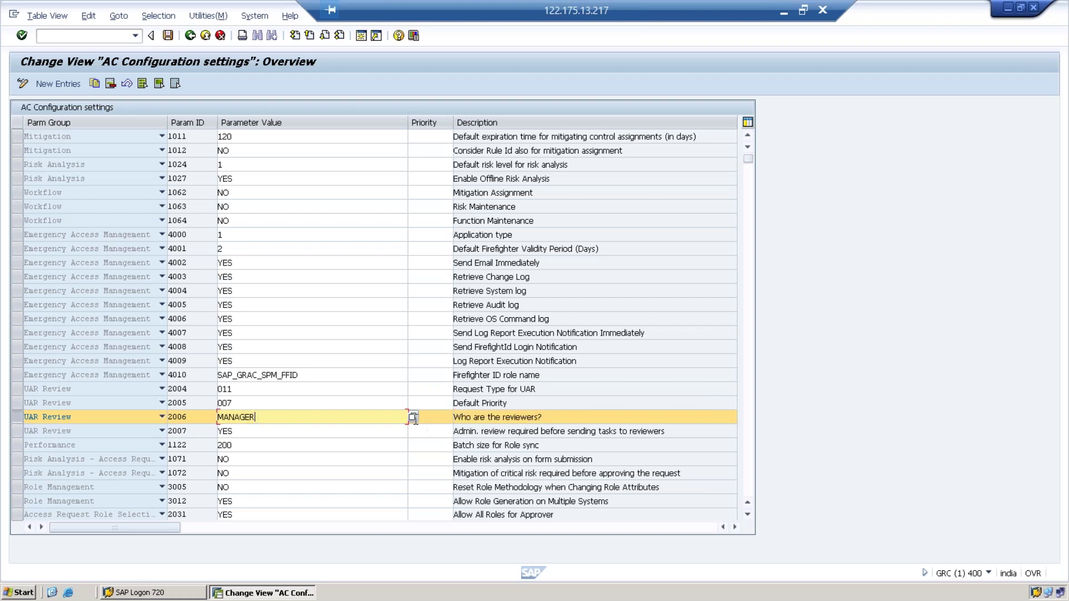
click(414, 418)
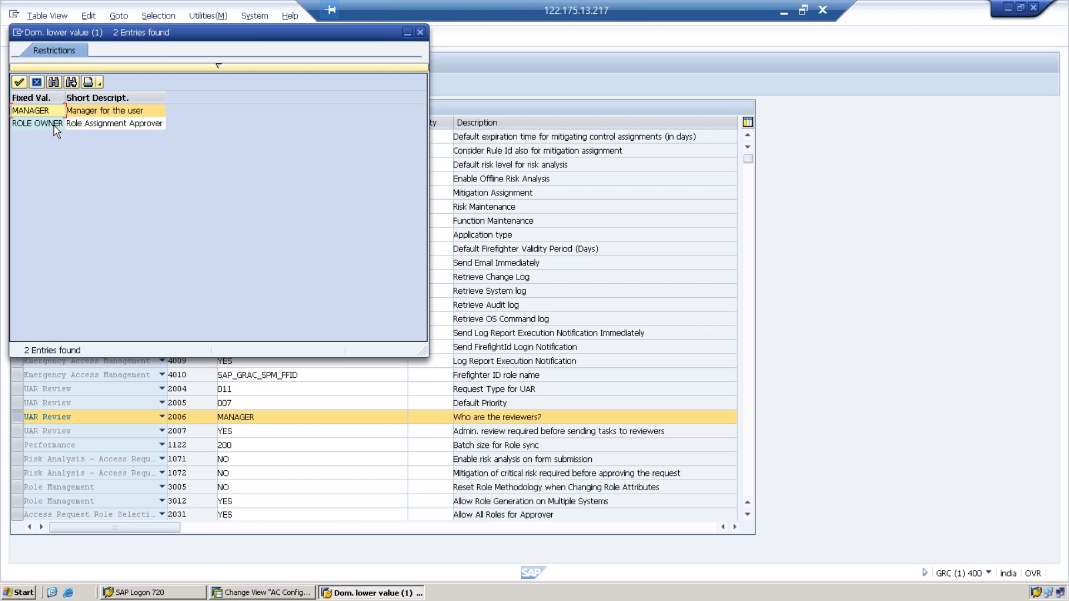
Choose ROLE OWNER as the parameter 2006 value and save the configuration.
click(119, 127)
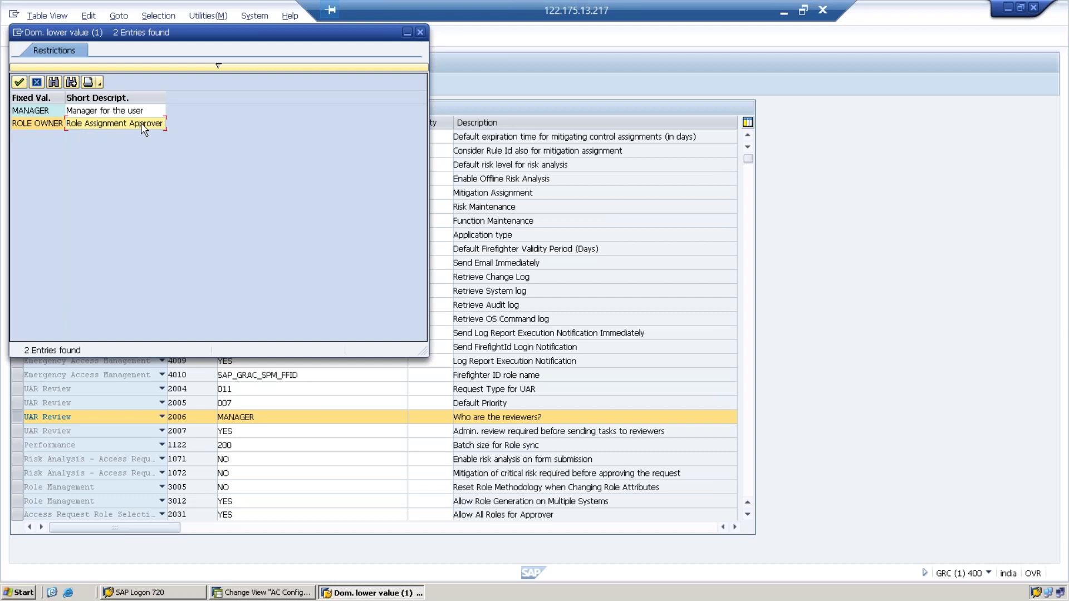
double_click(52, 125)
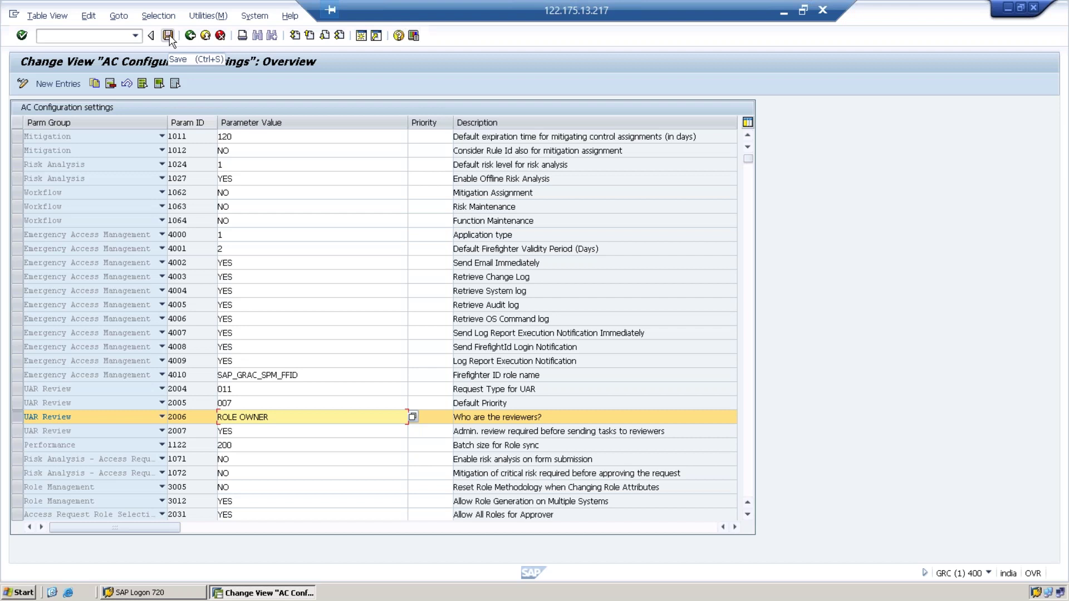
click(168, 36)
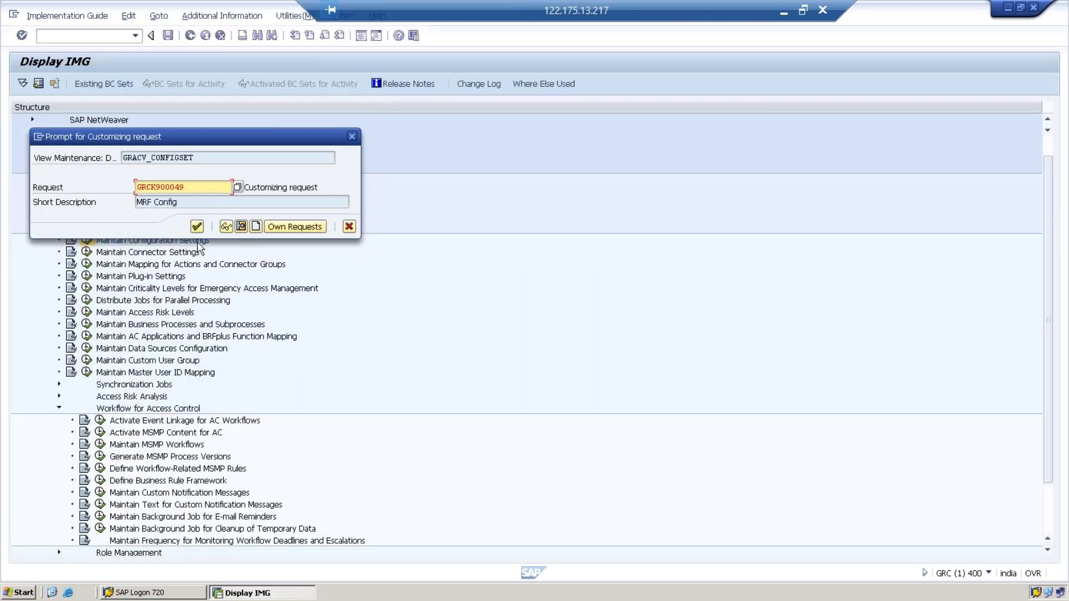
Confirm the save under request GRCK900049 and reopen parameter 2006's allowed values.
click(197, 226)
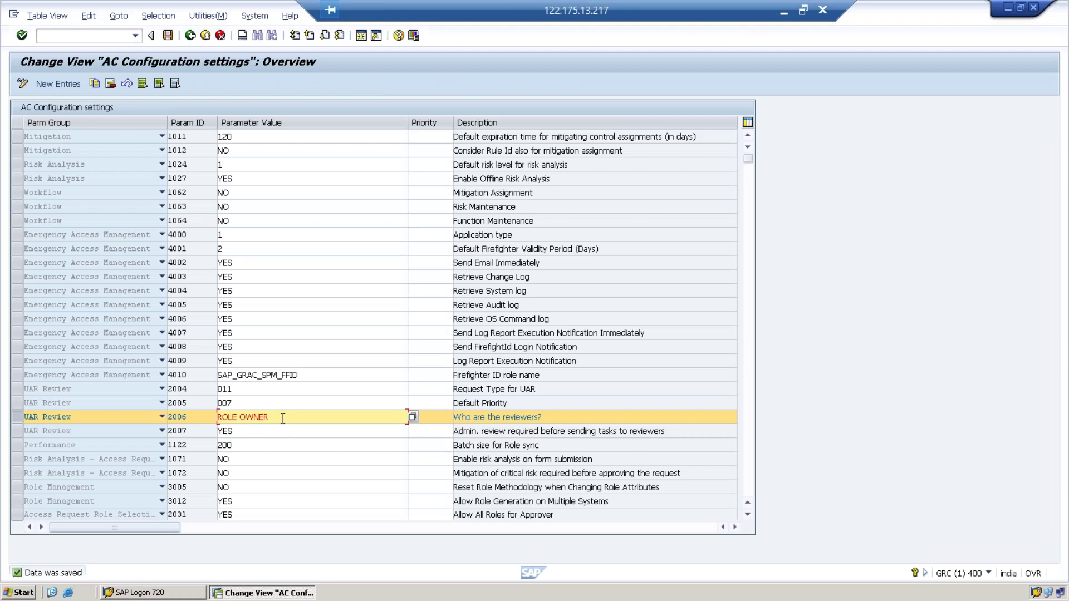
click(168, 36)
click(412, 417)
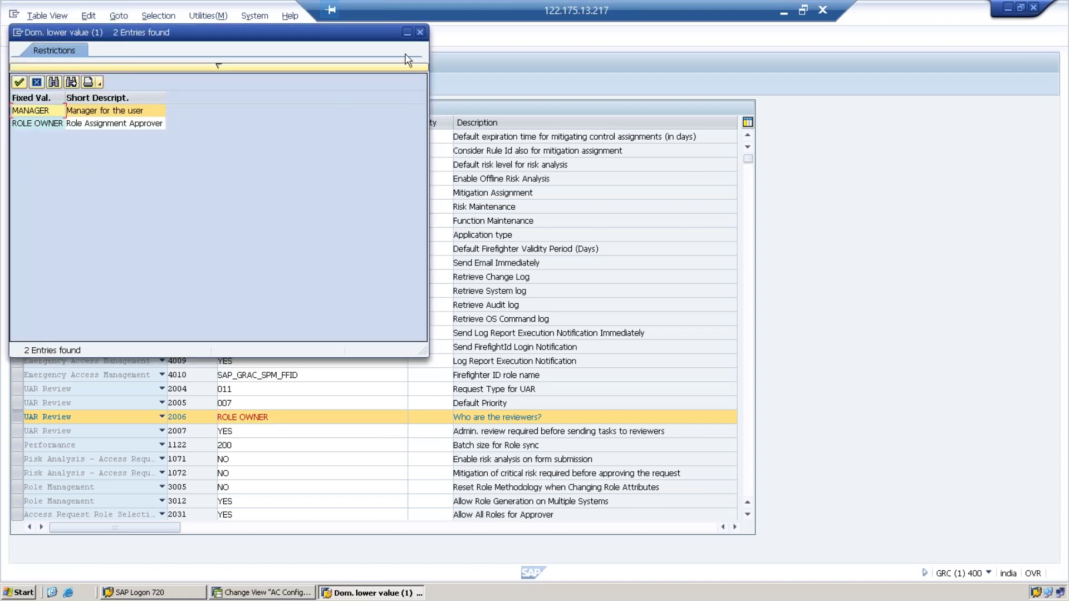
Dismiss the 'Dom. lower value' list without choosing, leaving 2006 at ROLE OWNER.
click(420, 32)
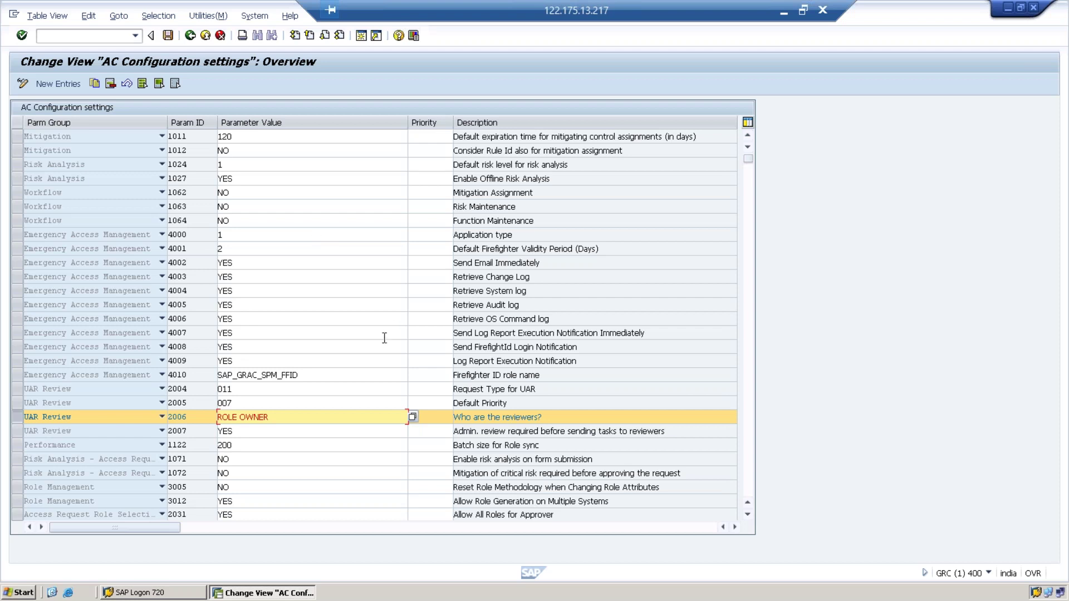
Minimize the SAP remote session and highlight the UAR parameters intro and table picture in the guide.
click(784, 11)
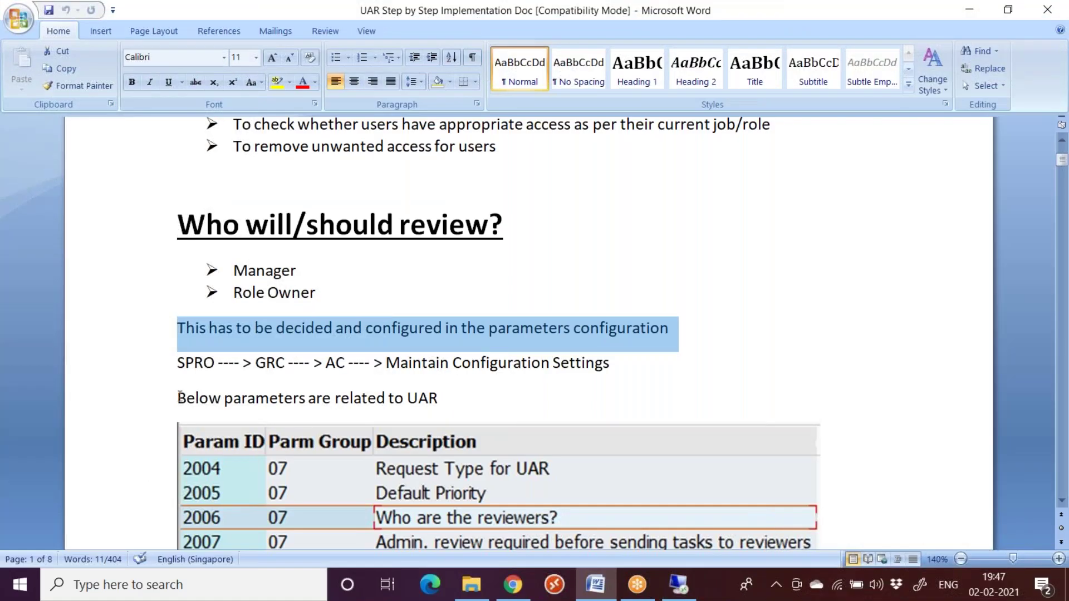
drag(177, 398, 456, 393)
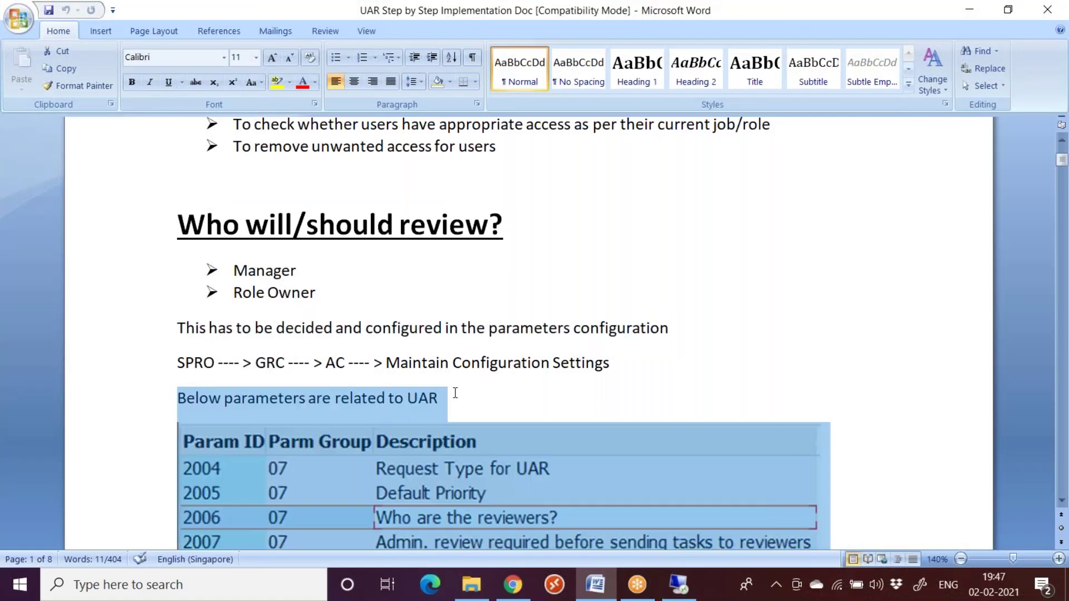
click(846, 365)
scroll(846, 365, down, 1)
scroll(292, 462, down, 2)
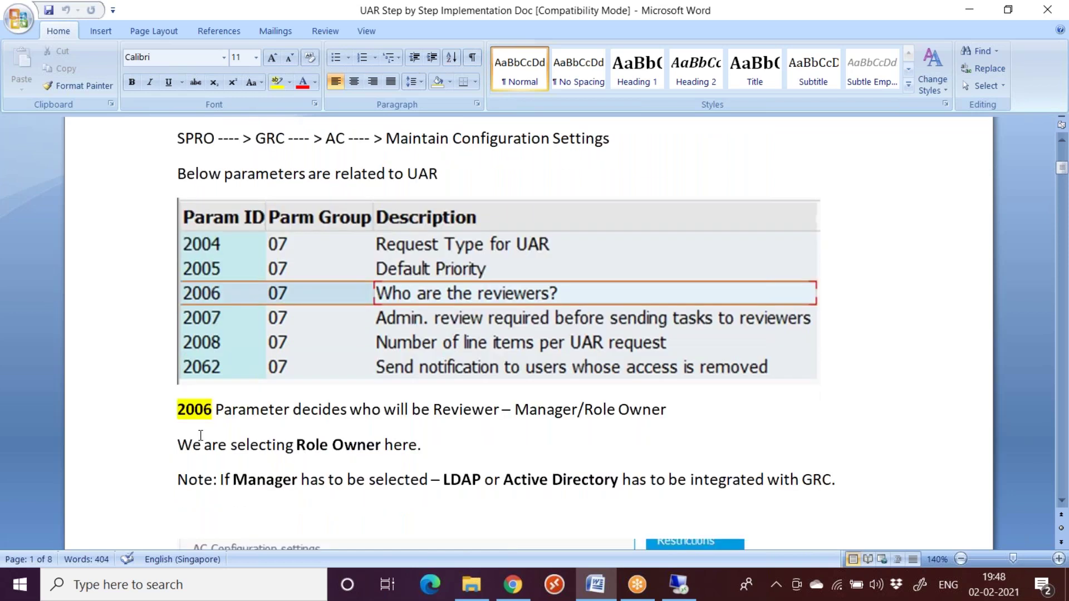
scroll(267, 474, down, 1)
Highlight the sentence choosing Role Owner and the note that Manager requires LDAP/Active Directory.
drag(178, 406, 499, 413)
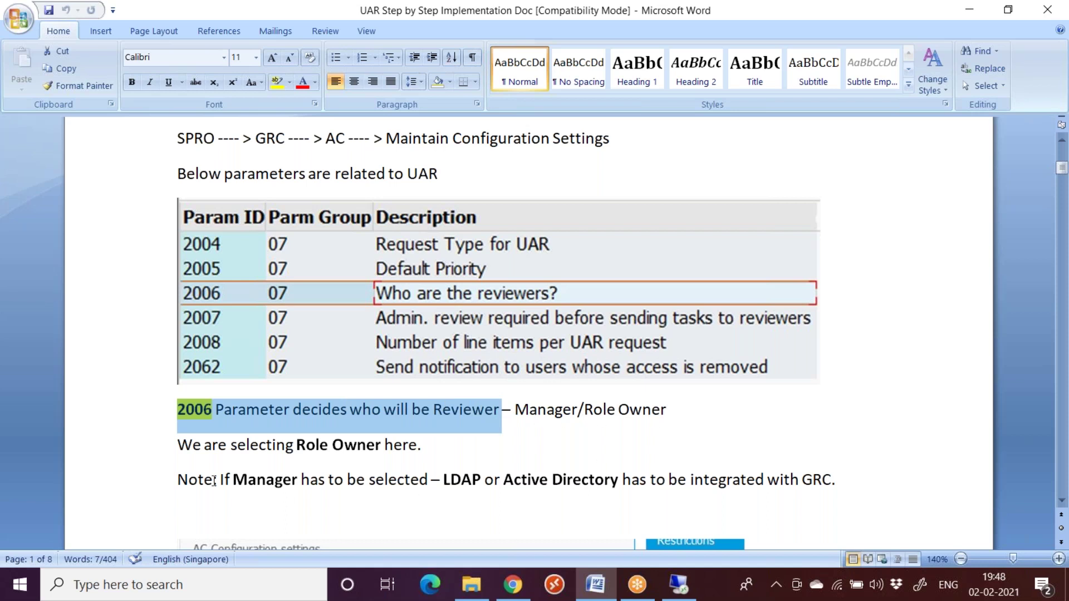
drag(178, 445, 438, 446)
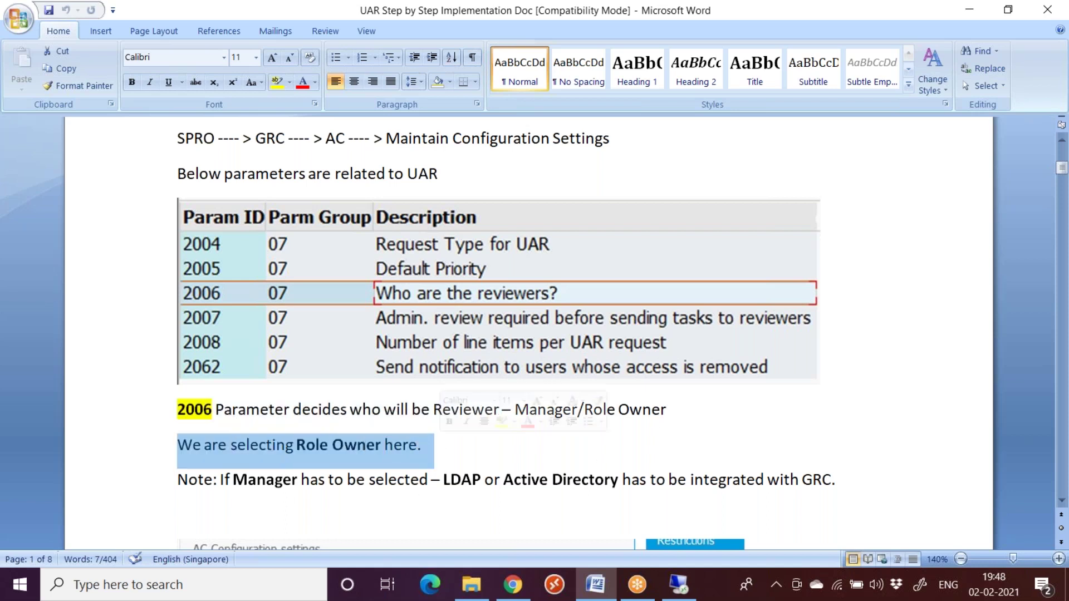
click(373, 517)
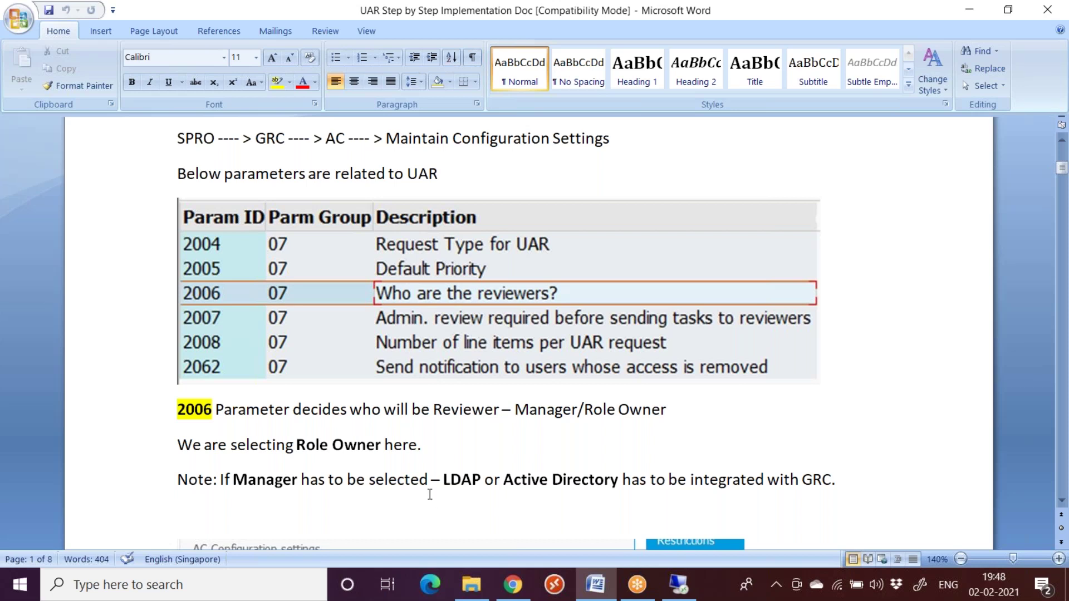
drag(443, 480, 595, 480)
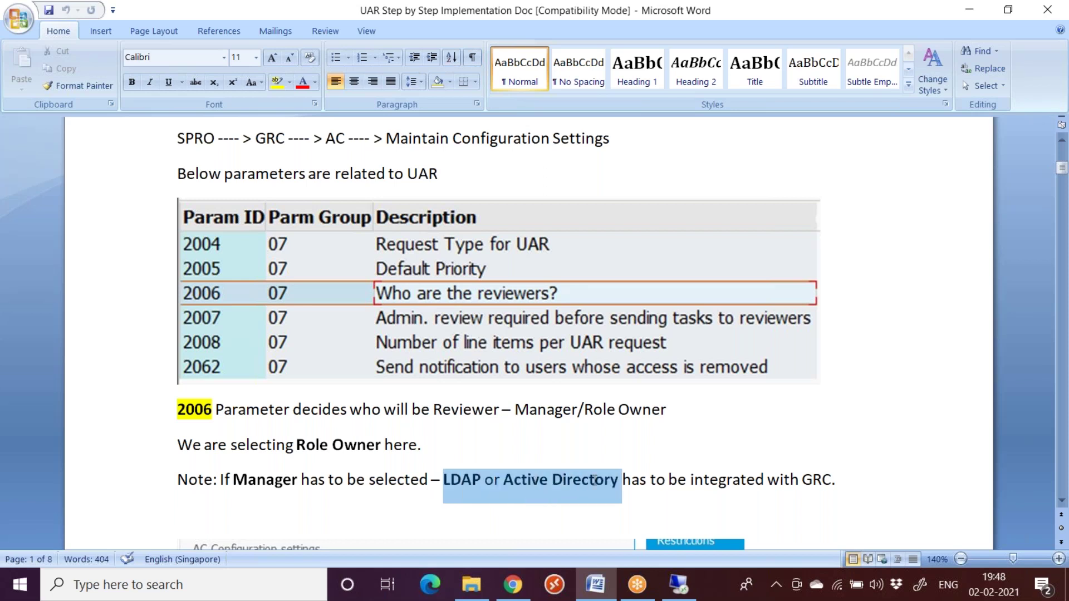
drag(595, 480, 832, 480)
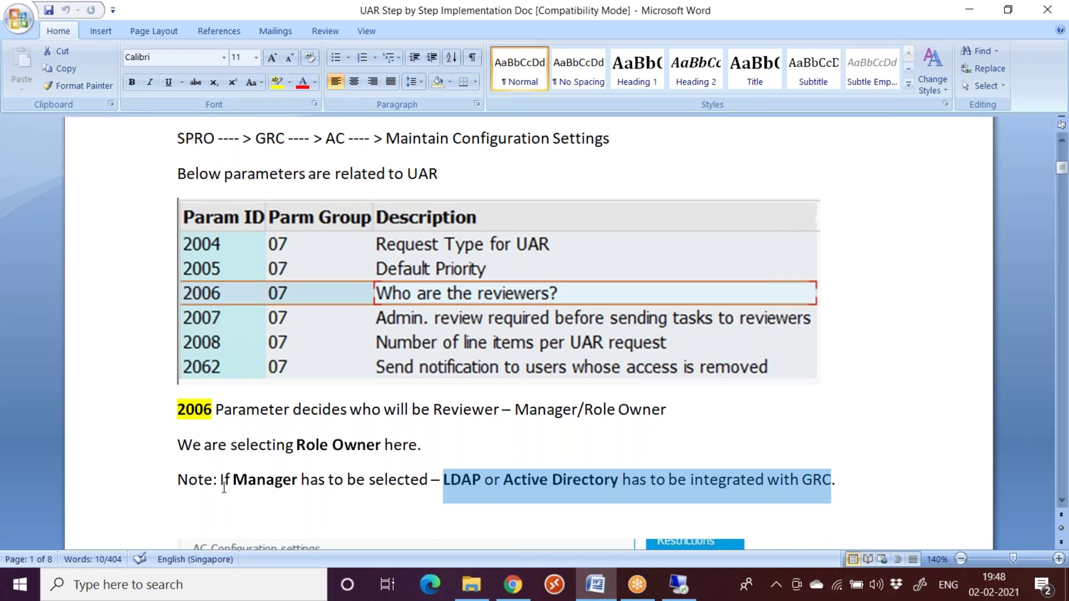
drag(220, 480, 822, 483)
Scroll past the configuration screenshot, then back up to the User Access Review purpose on page 1.
scroll(279, 456, down, 5)
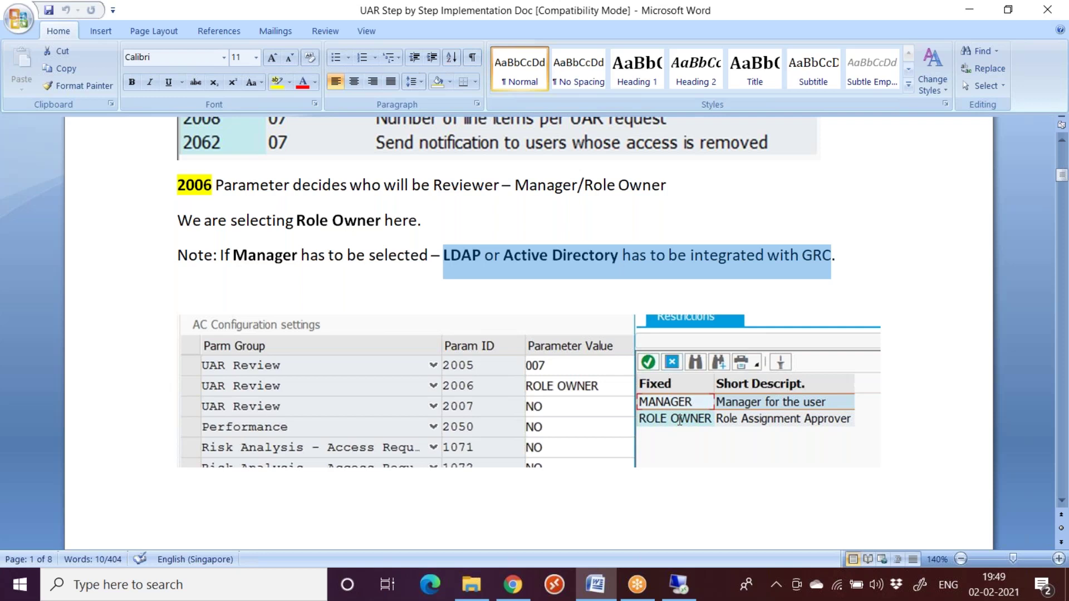
scroll(680, 420, down, 5)
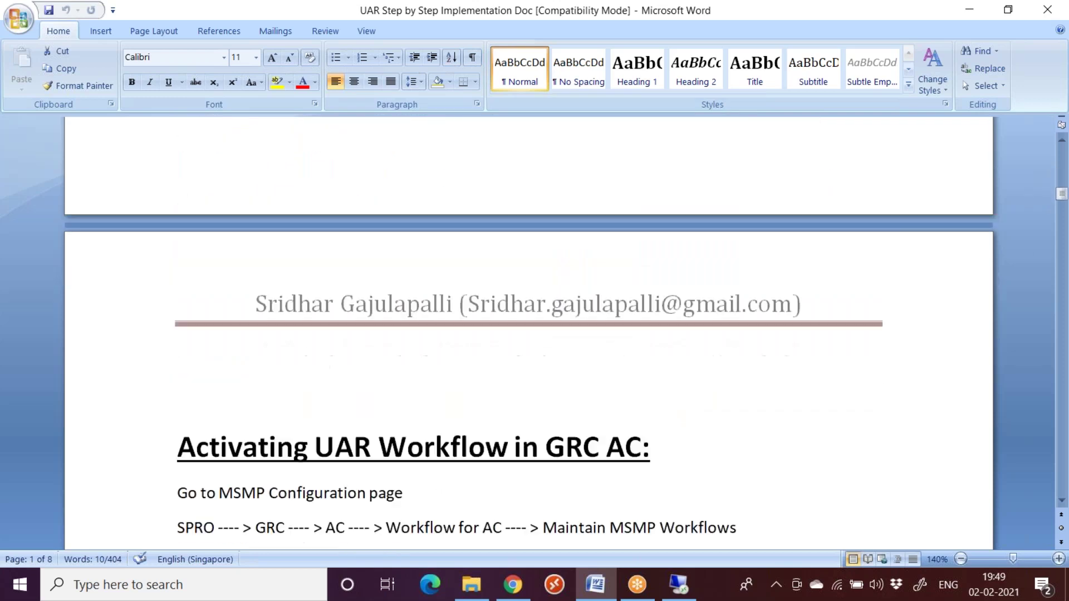
scroll(529, 334, down, 3)
scroll(529, 334, up, 12)
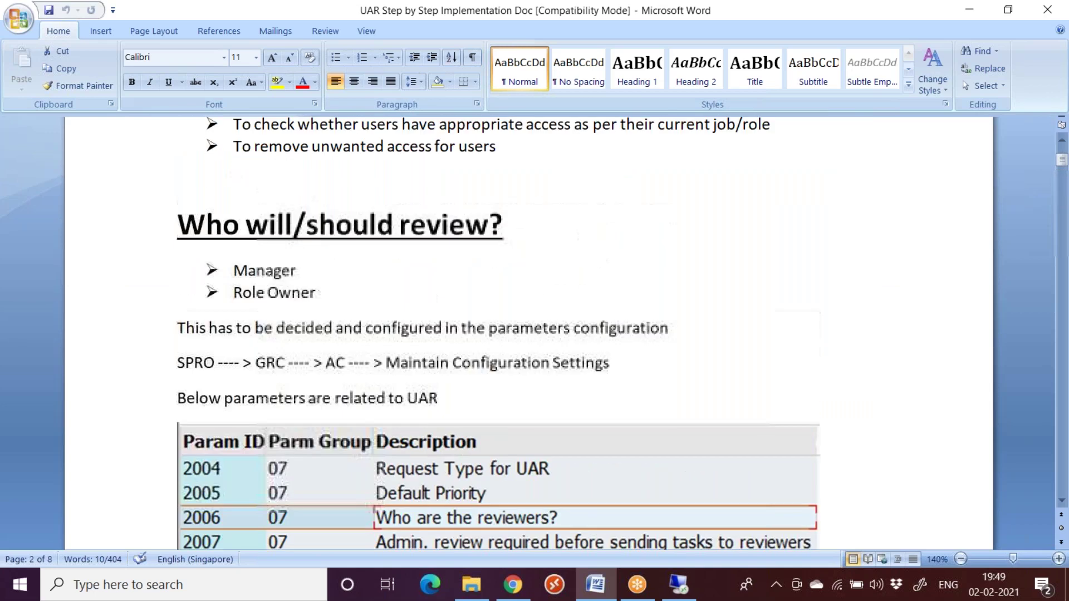
scroll(674, 418, up, 1)
scroll(674, 418, up, 2)
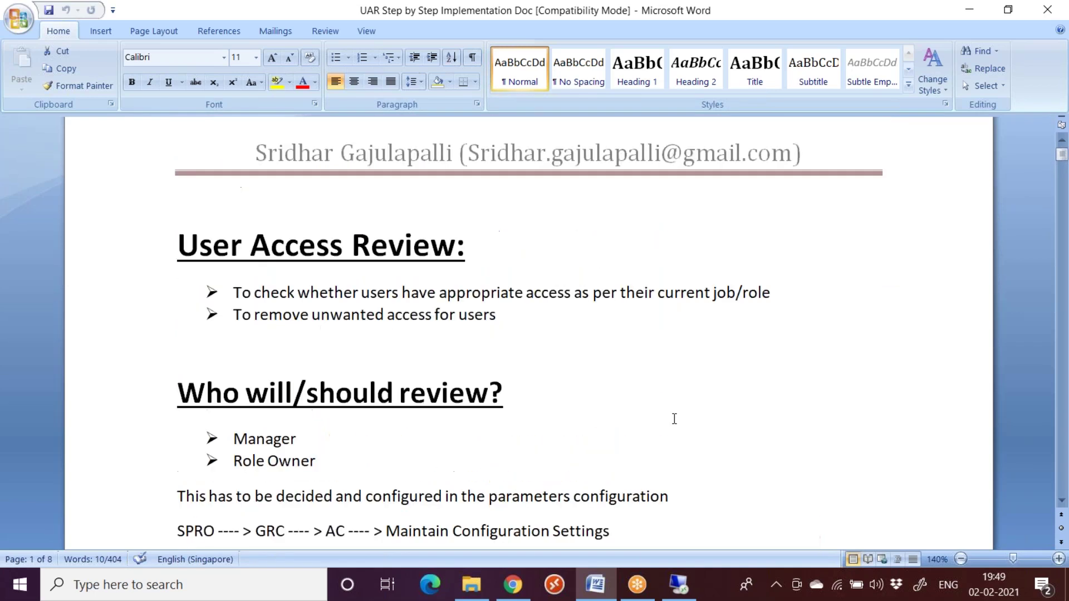